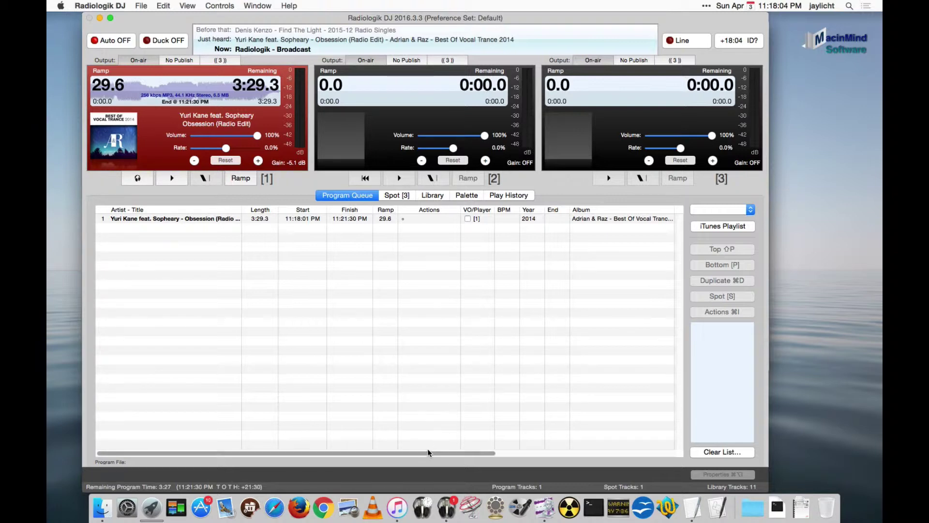
Step: In iTunes' song info, set Obsession (Radio Edit) by Yuri Kane's bpm to 128
left_click(397, 506)
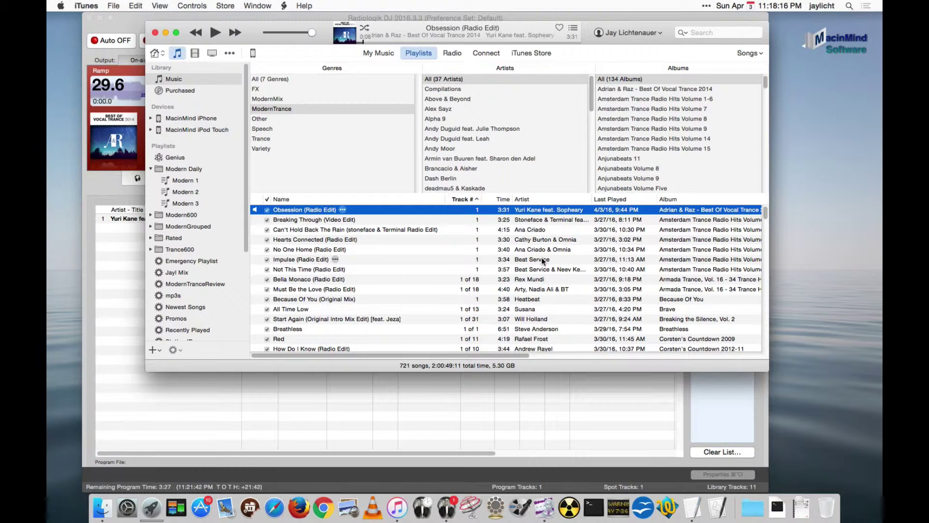
key("super+i")
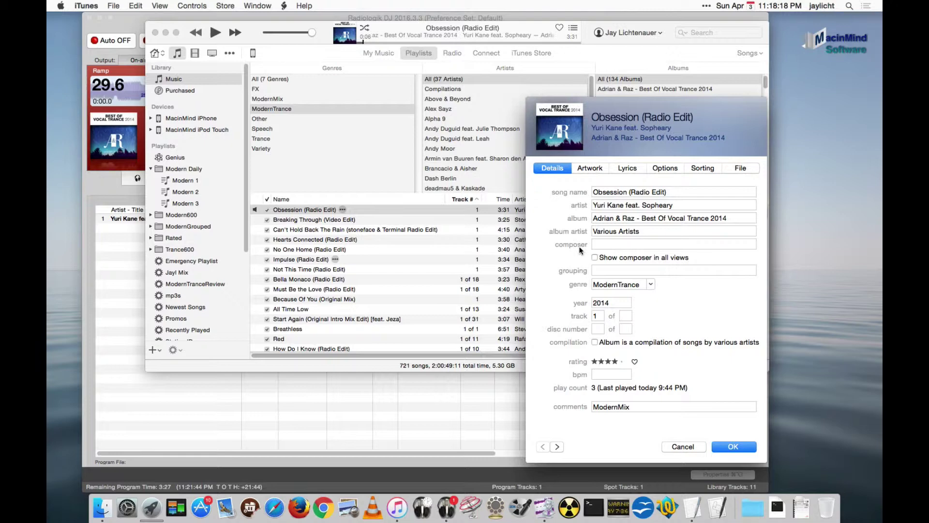
left_click(619, 374)
type("12")
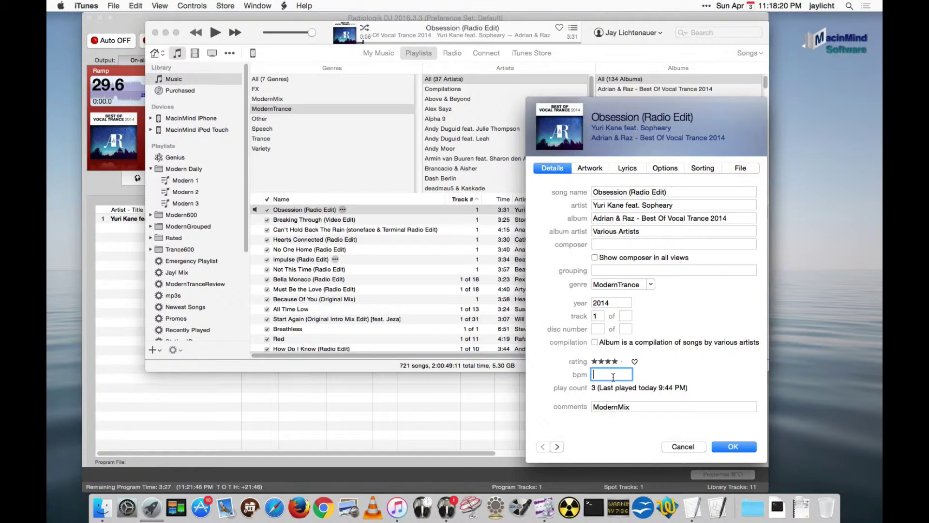
type("8")
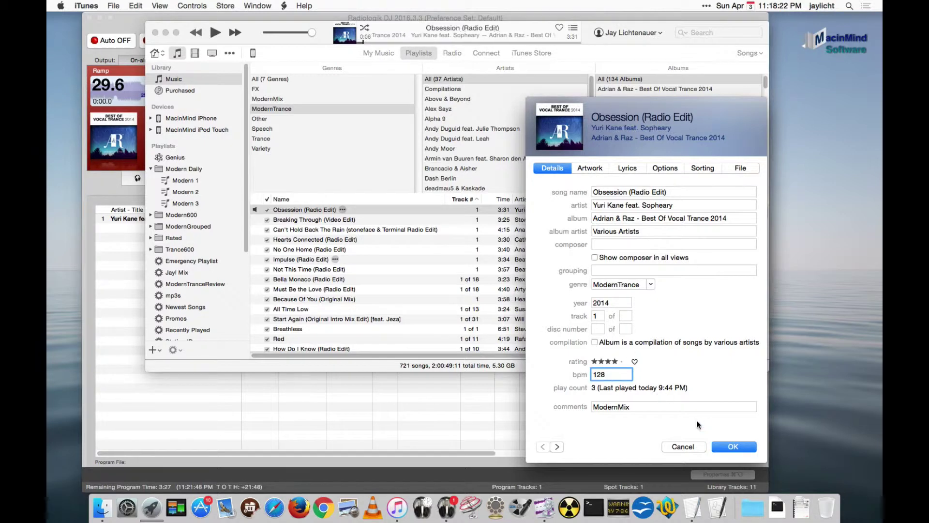
left_click(733, 446)
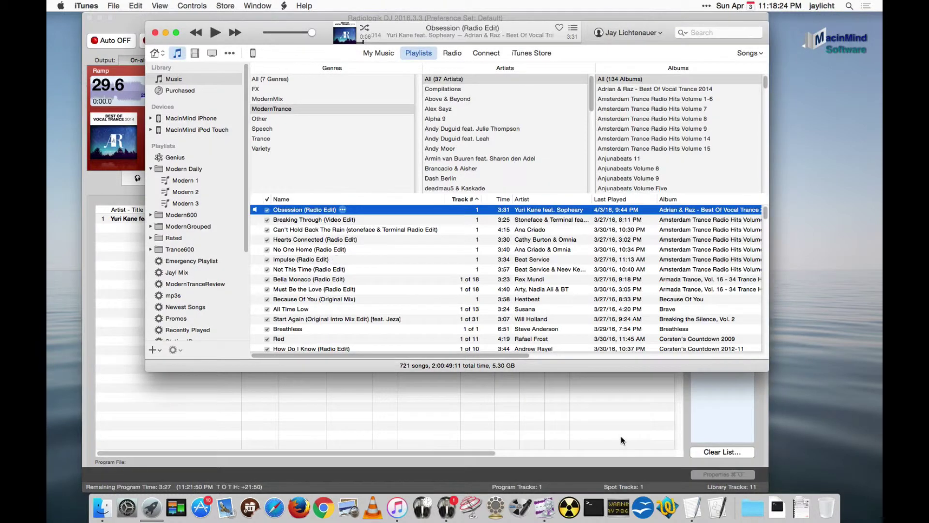
Step: Back in Radiologik DJ, vary deck 1's playback rate, then reset it to 0.0%
left_click(563, 346)
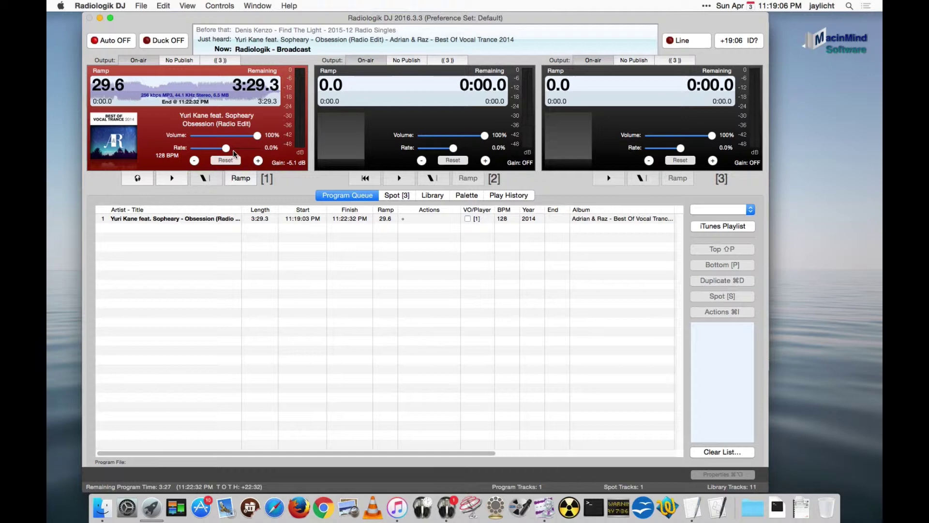
mouse_move(227, 150)
left_mouse_down()
mouse_move(243, 151)
mouse_move(214, 151)
left_mouse_up()
left_click(227, 161)
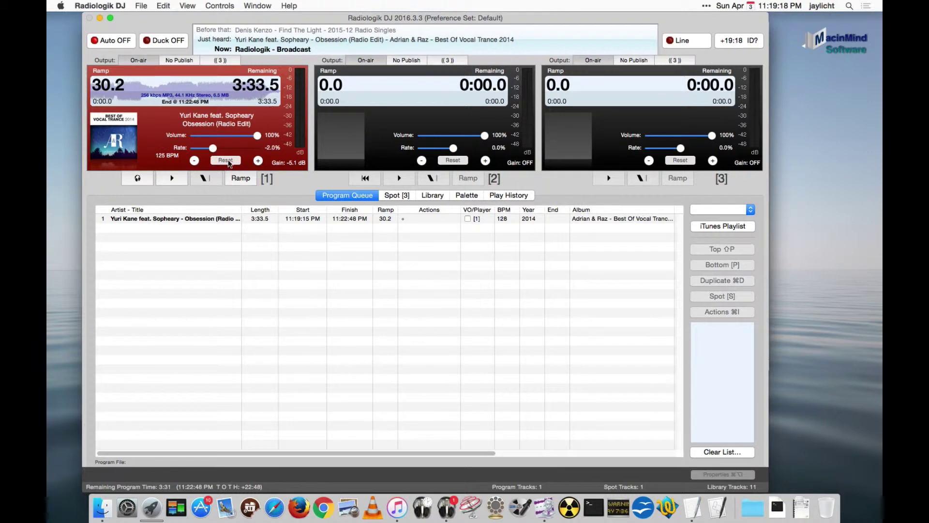
Step: Select the queued Yuri Kane track and set its Endnote to COLD in Track Properties
left_click(354, 218)
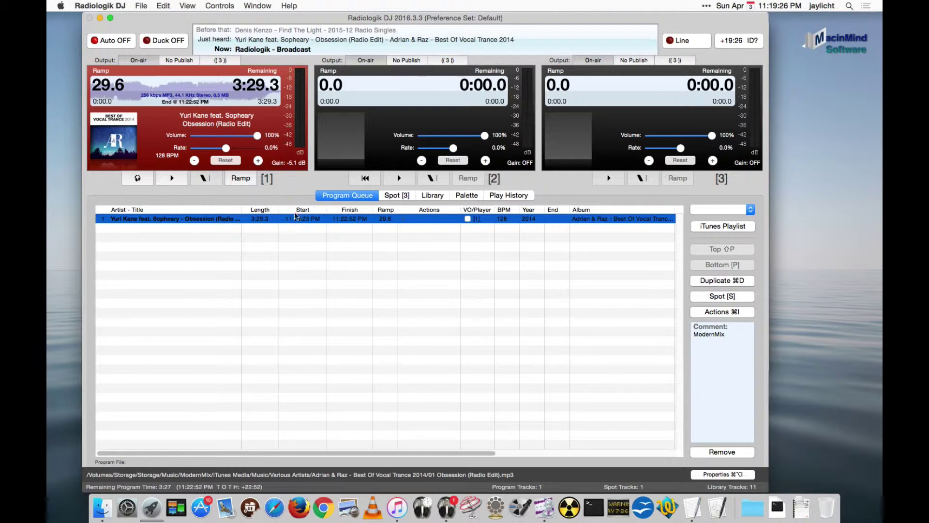
left_click(714, 474)
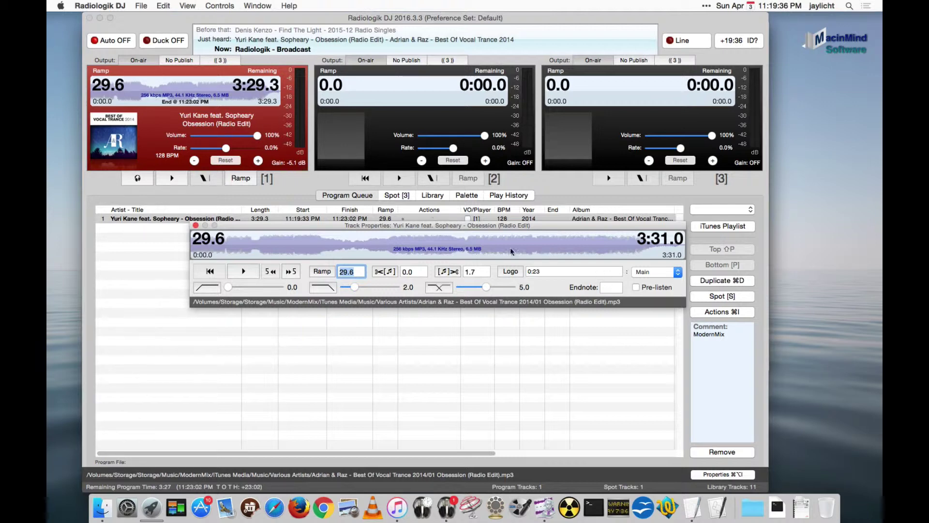
left_click(610, 289)
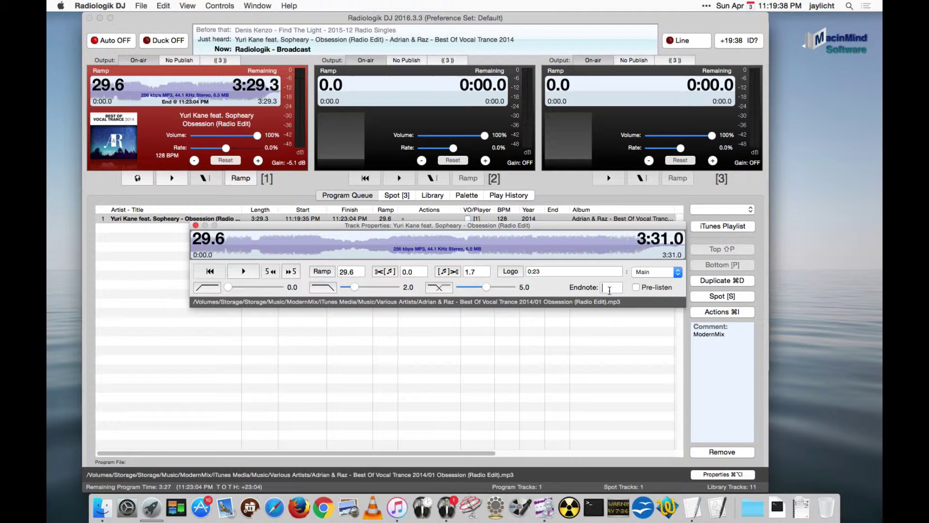
type("COLD")
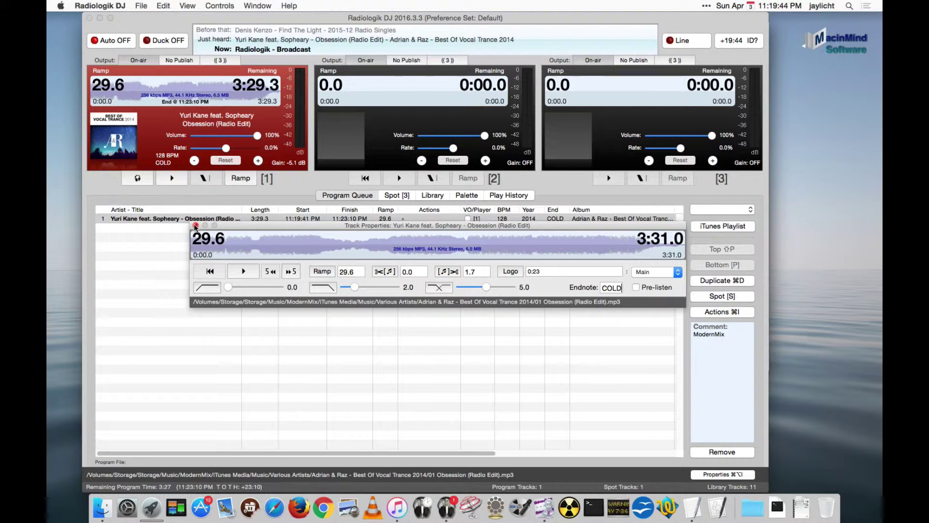
key("Return")
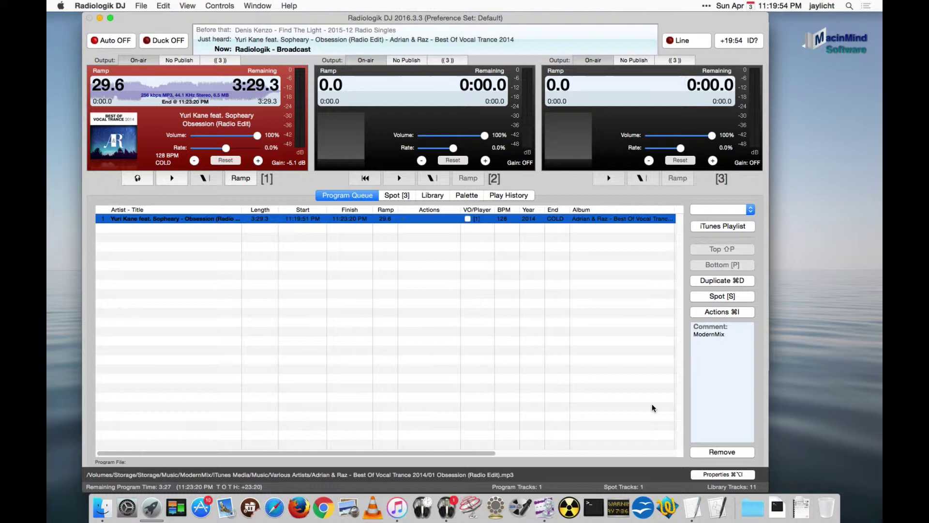
Step: Show the palette of RL Trance logo pads from Track Properties, then close the panel
left_click(702, 475)
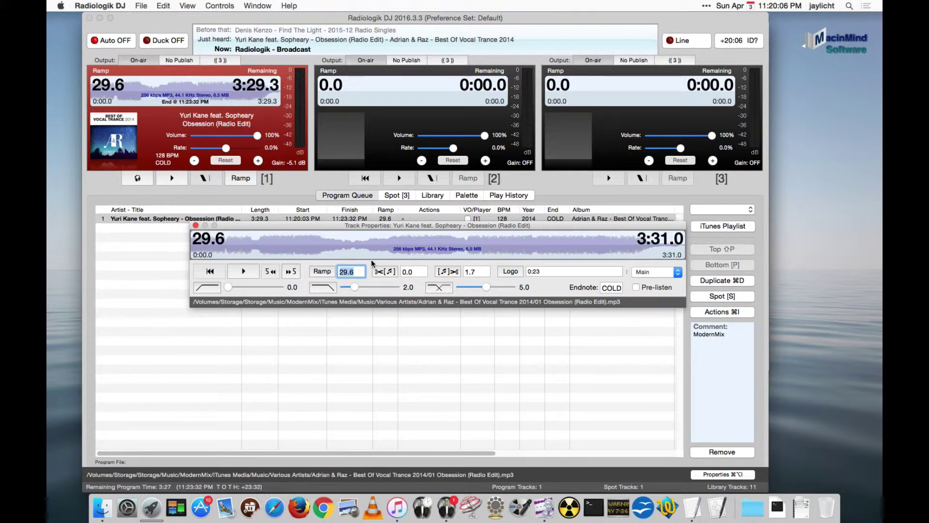
left_click(453, 195)
left_click_drag(457, 225, 461, 130)
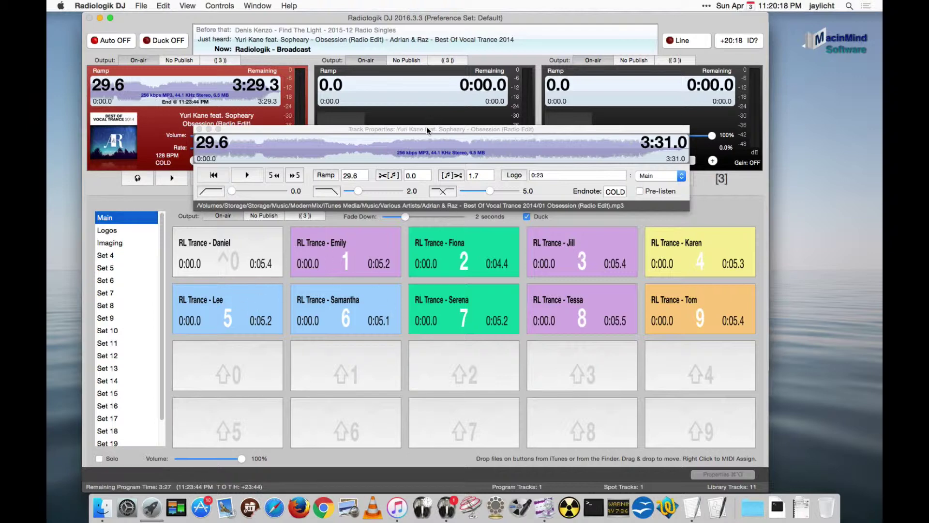
left_click_drag(426, 128, 431, 310)
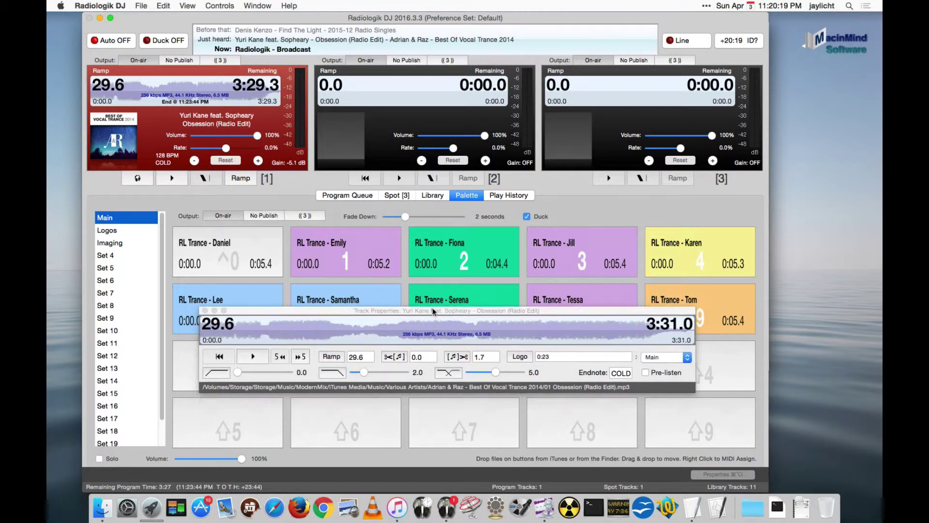
left_click(383, 313)
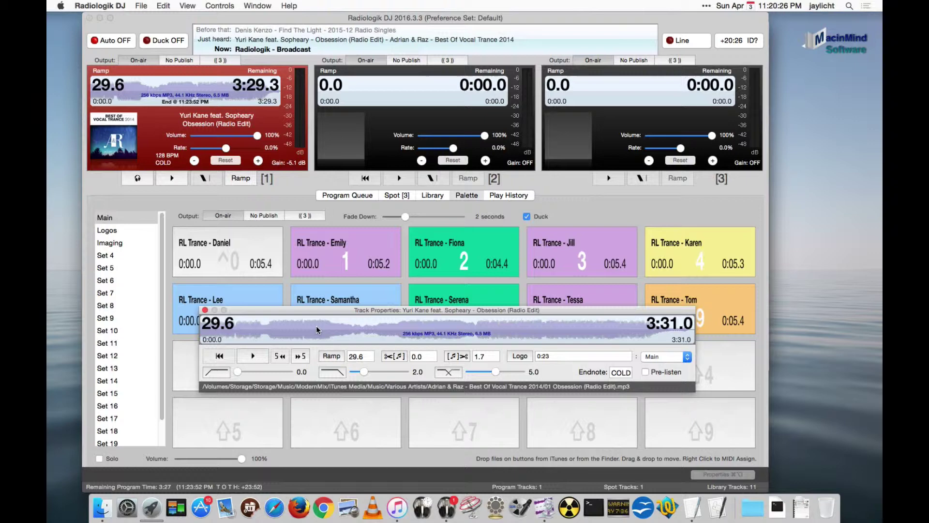
left_click(206, 310)
key("super+comma")
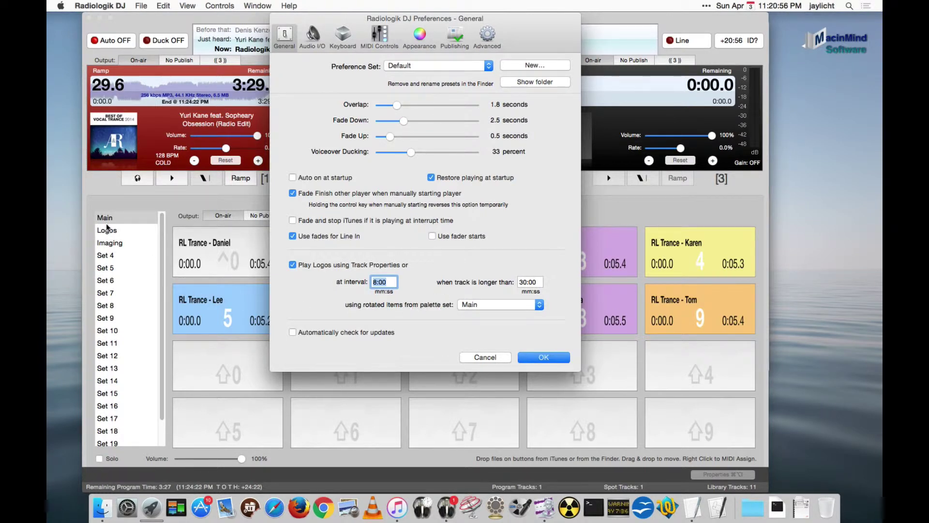
left_click(485, 304)
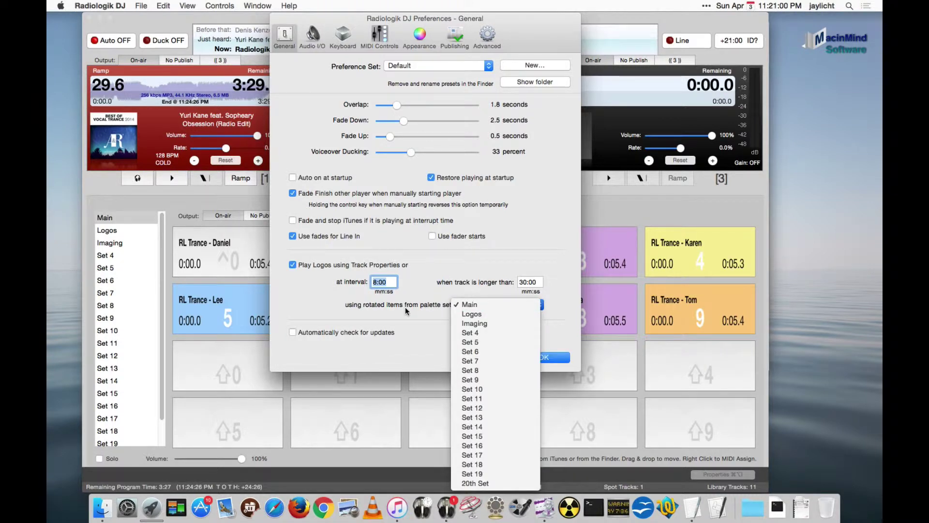
left_click(405, 307)
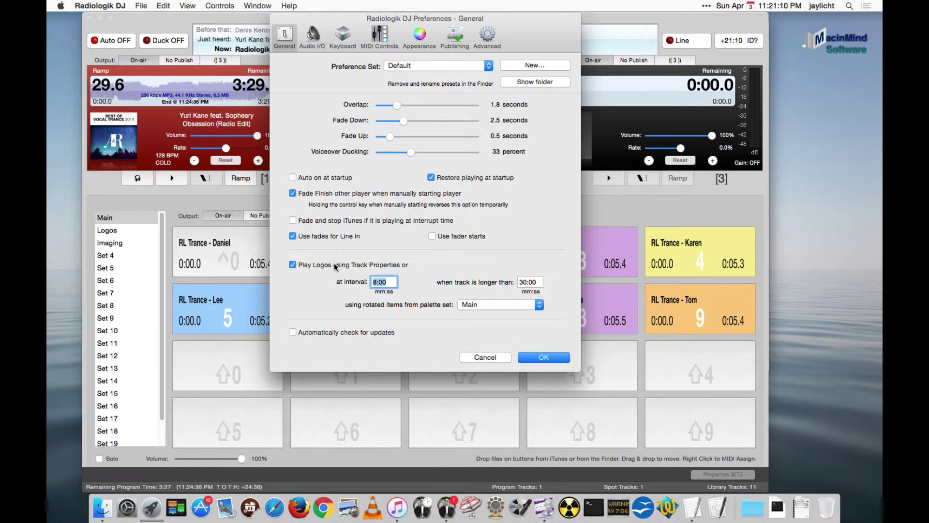
Step: Confirm Preferences and bring up the queued track's properties from the Program Queue
left_click(550, 357)
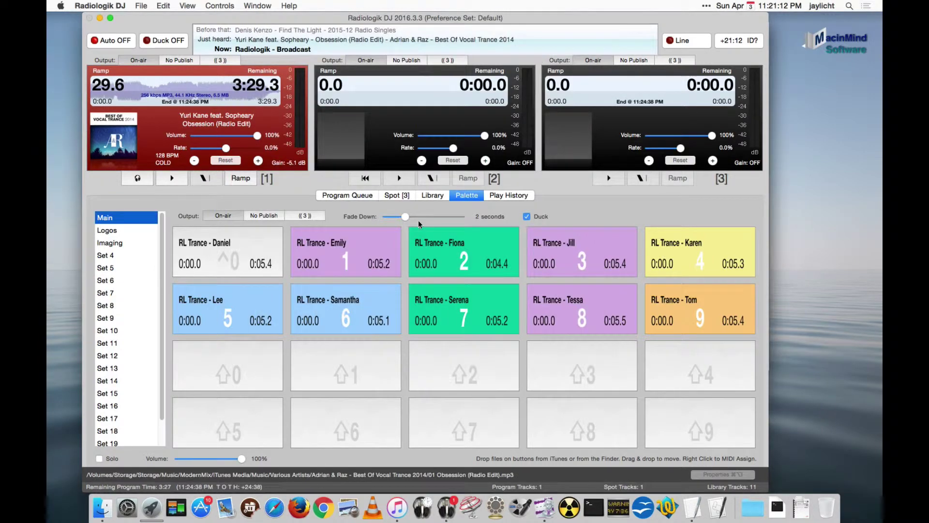
left_click(359, 195)
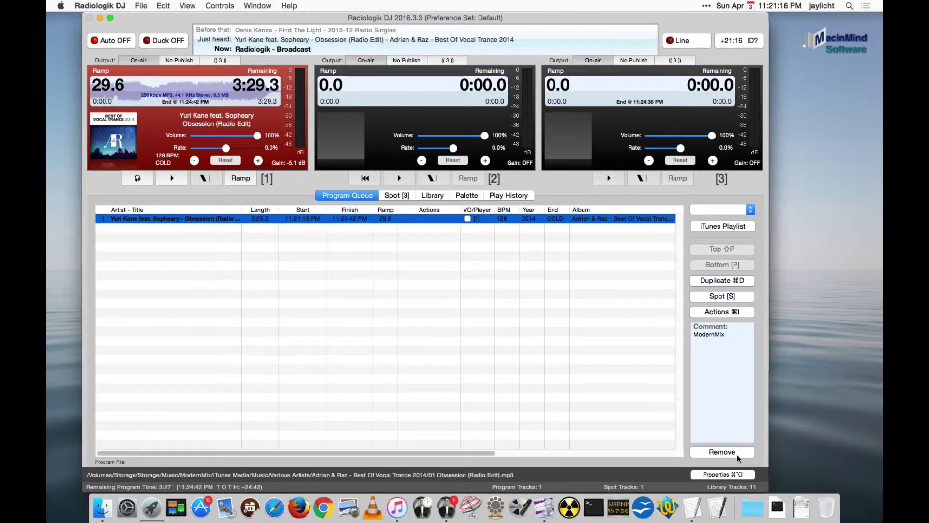
left_click(731, 474)
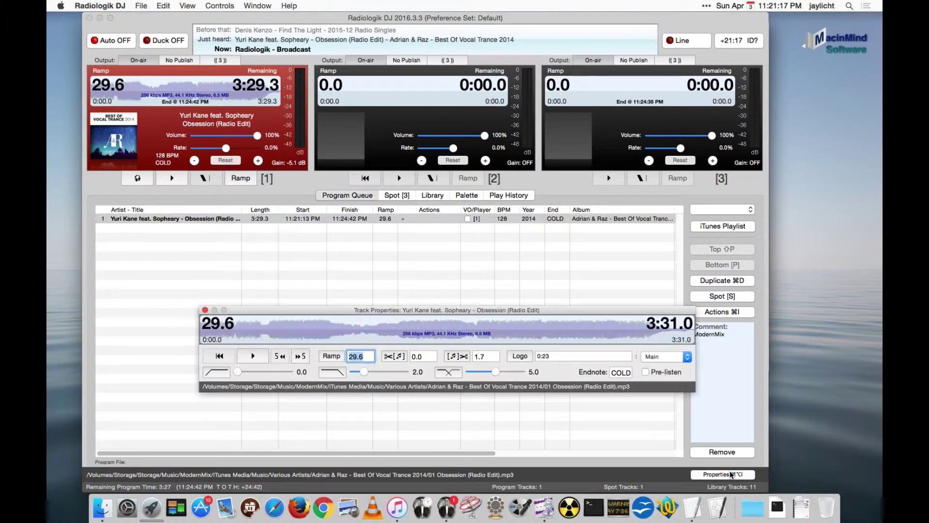
Step: Preview the track from about 0:19 to 0:23, then clear its 0:23 logo time
left_click(245, 325)
key("space")
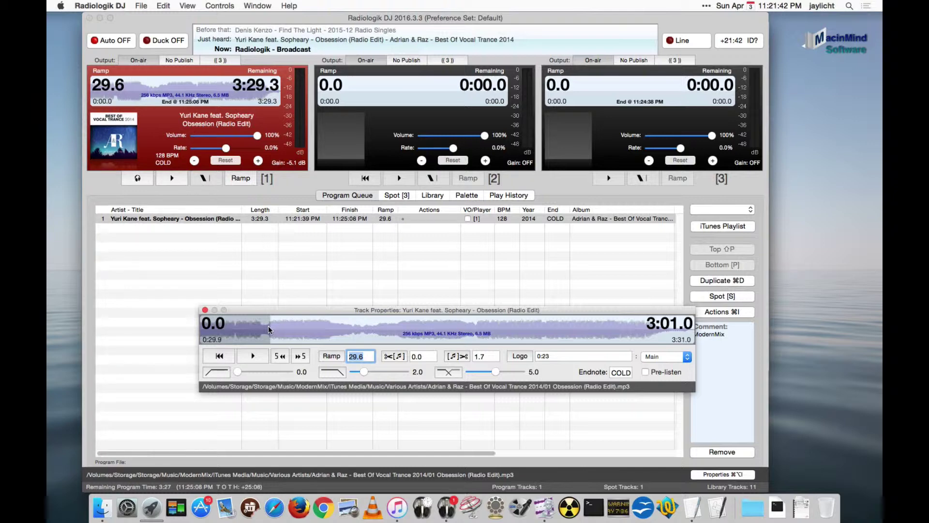
left_click_drag(269, 326, 254, 327)
triple_click(554, 356)
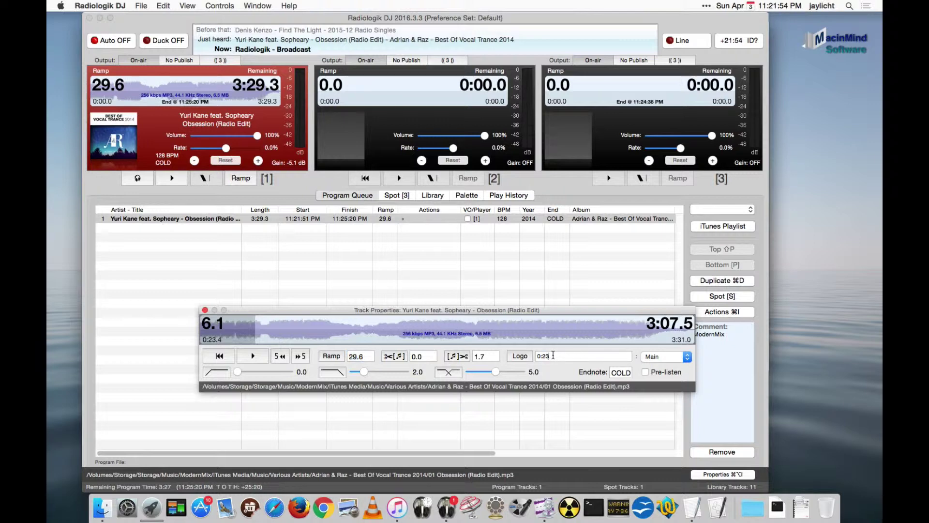
key("BackSpace")
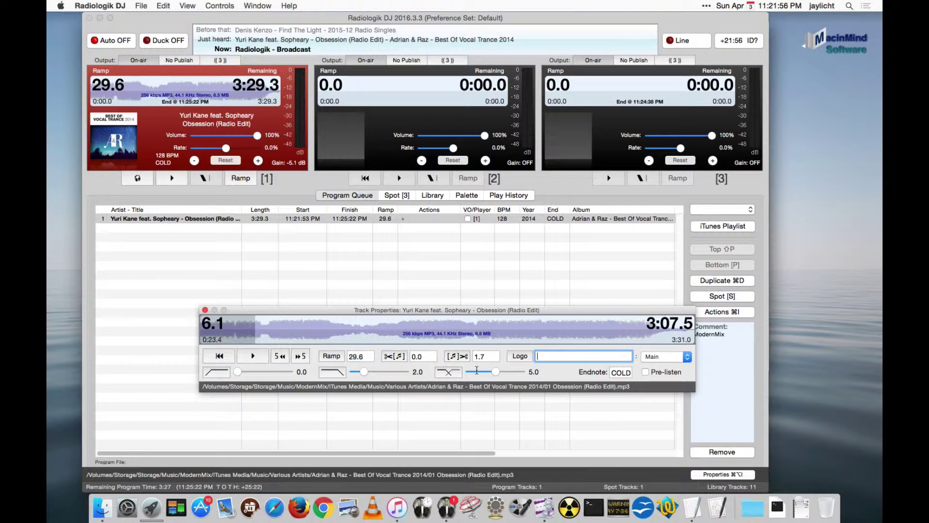
Step: Reselect the Yuri Kane track in the queue and bring its properties back up
left_click(228, 306)
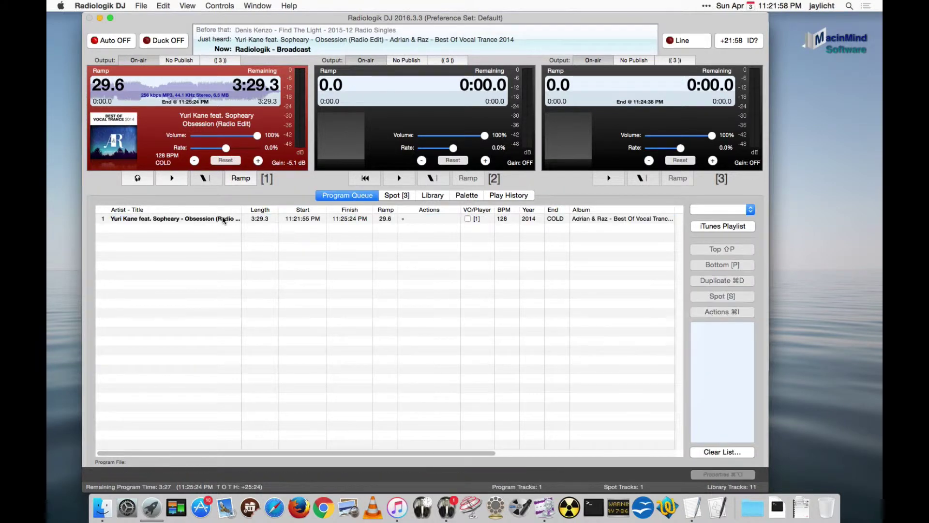
left_click(222, 216)
left_click(723, 475)
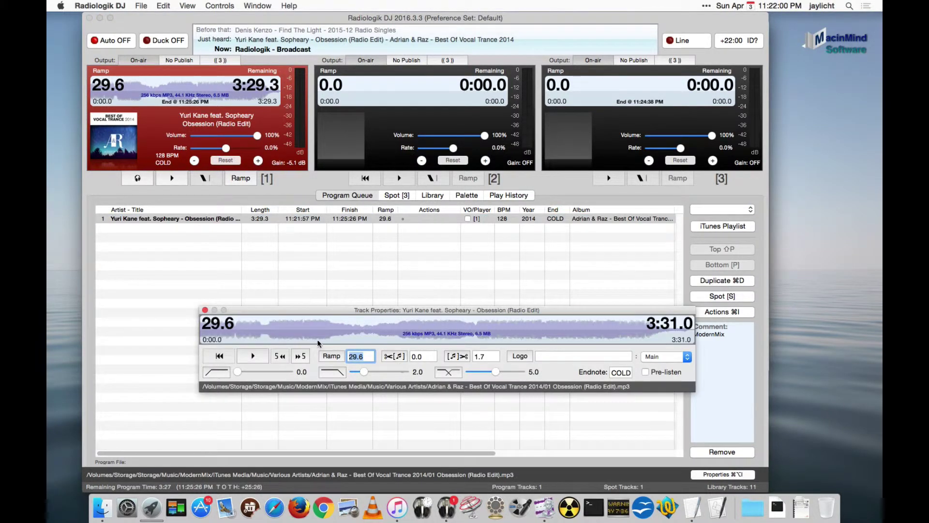
Step: Preview the track to 1:51, pause, and add 1:51 as a logo time after 0:23
left_click_drag(204, 329, 254, 327)
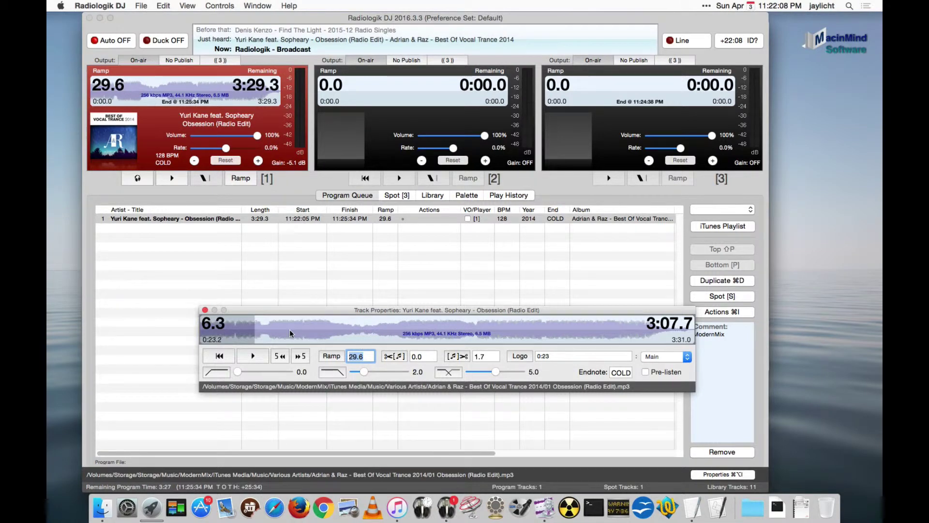
left_click(471, 328)
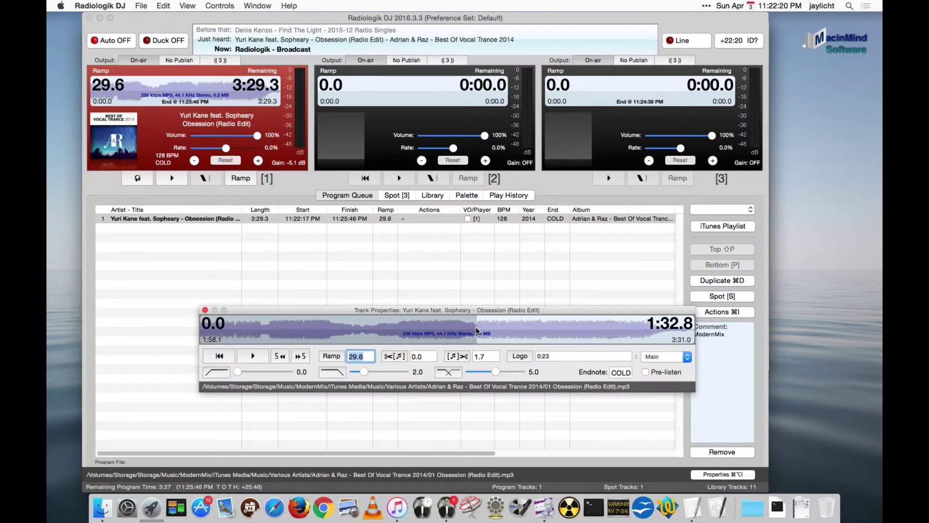
left_click(468, 331)
key("space")
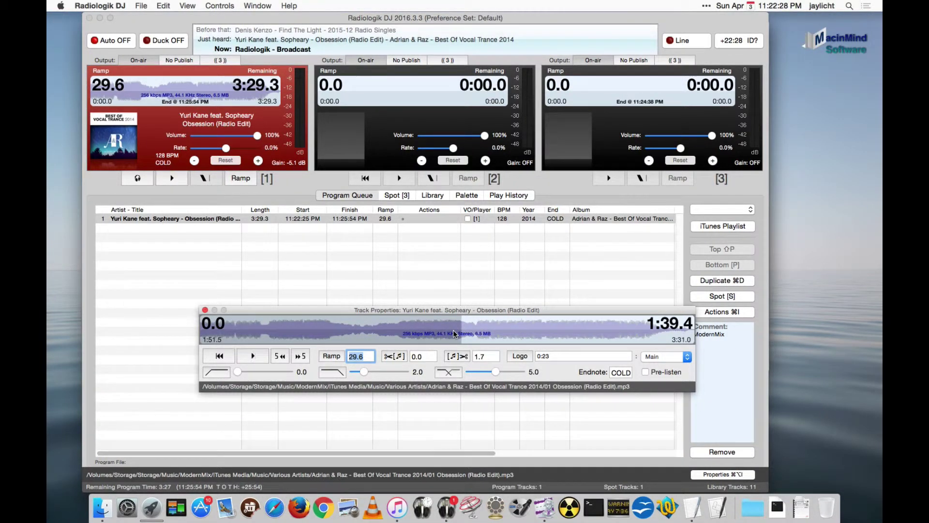
left_click(516, 356)
Step: Close track properties, switch the palette to empty Set 7, and play the track on player 1
left_click(205, 310)
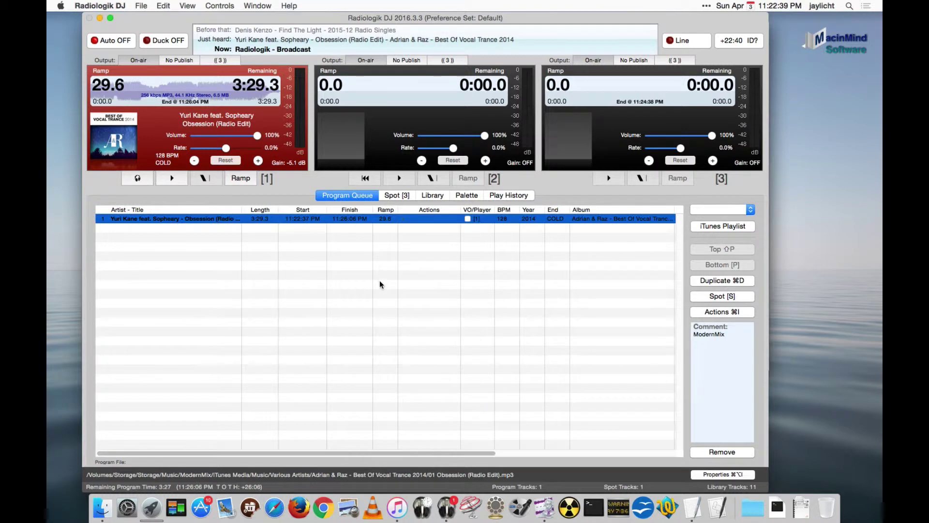
left_click(473, 195)
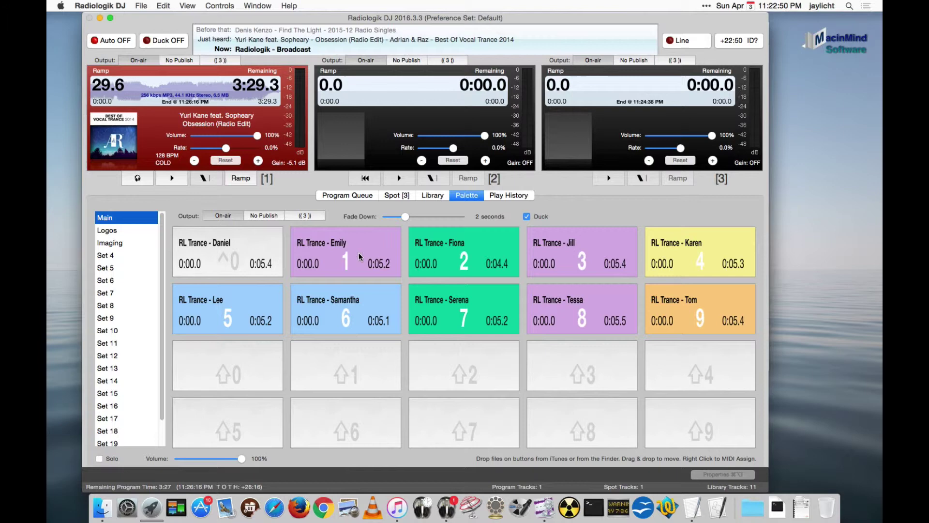
left_click(120, 291)
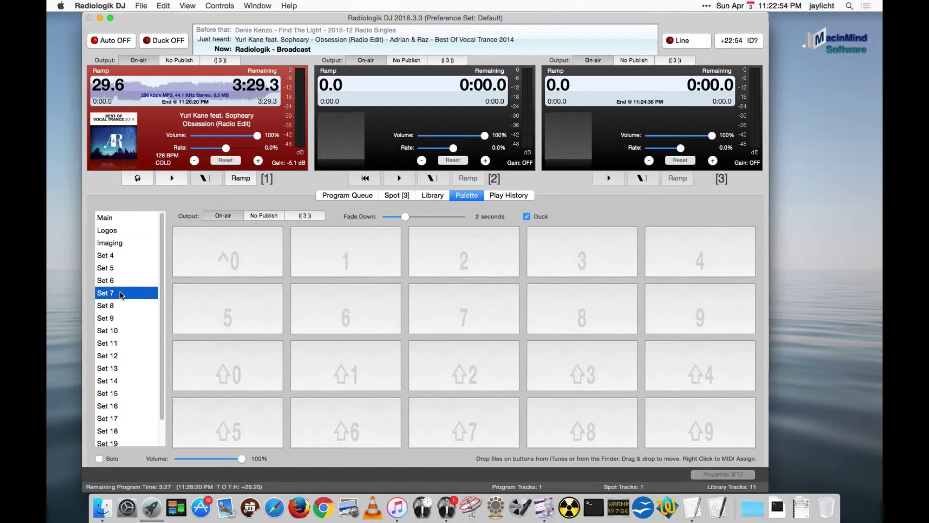
left_click(172, 178)
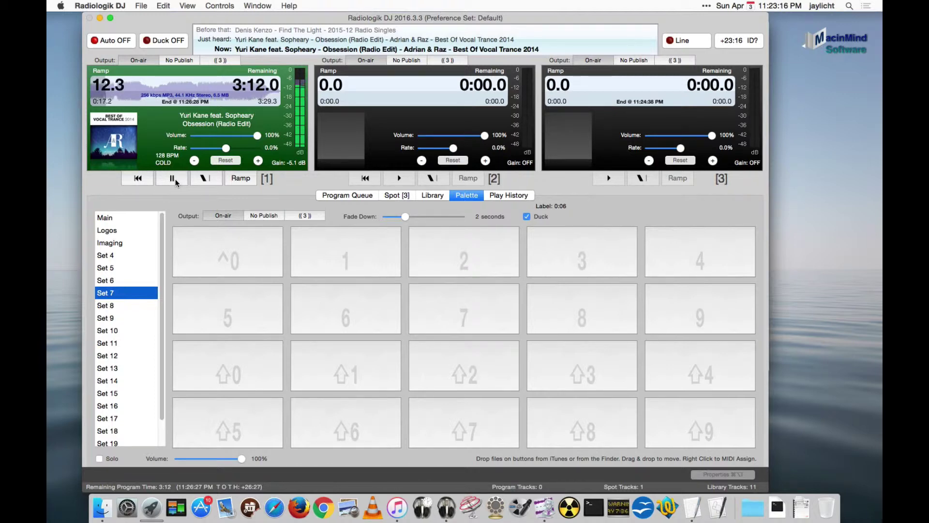
Step: At 0:23, switch to the Main palette, fire RL Trance - Daniel, and duck the track to 33%
key("Home")
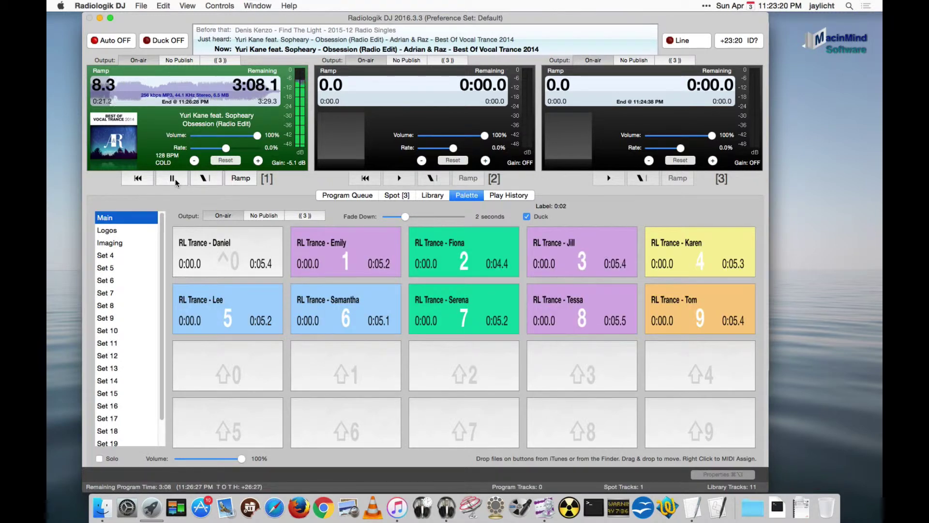
key("ctrl+0")
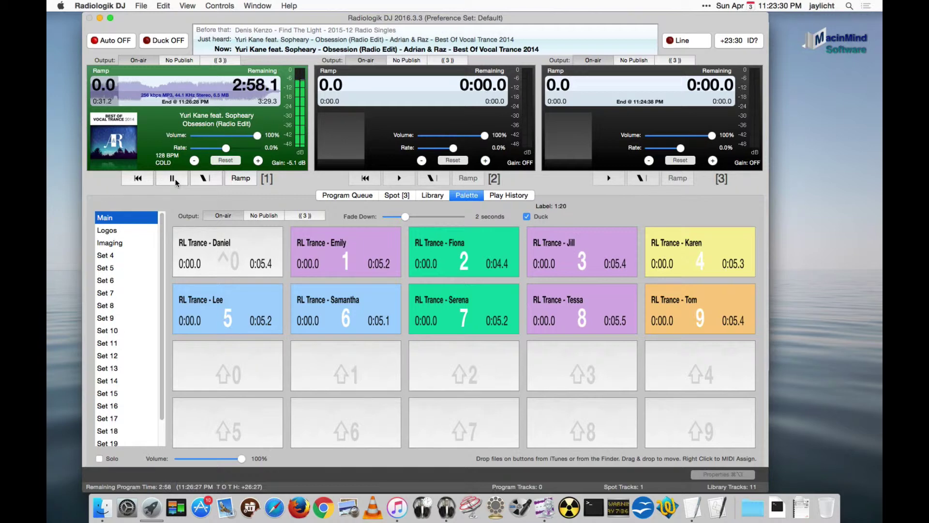
key("ctrl+0")
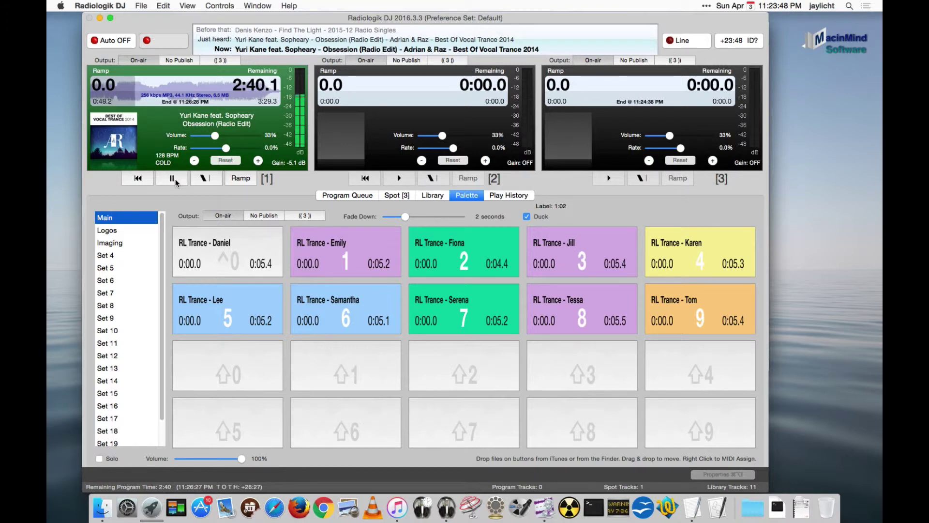
Step: Turn Duck off, skip player 1 to about 1:38, then fire RL Trance - Emily at 1:51 with ducking
left_click(165, 41)
left_click_drag(164, 87, 182, 86)
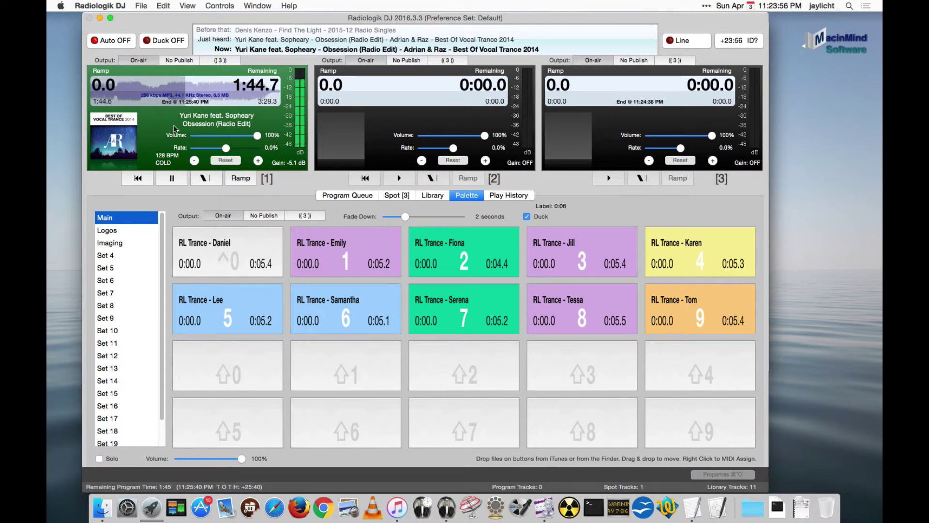
mouse_move(175, 128)
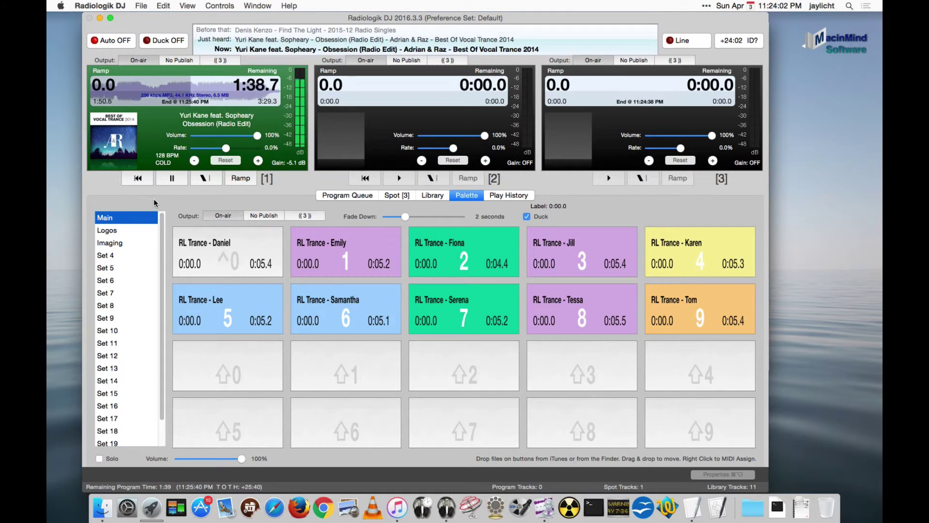
key("1")
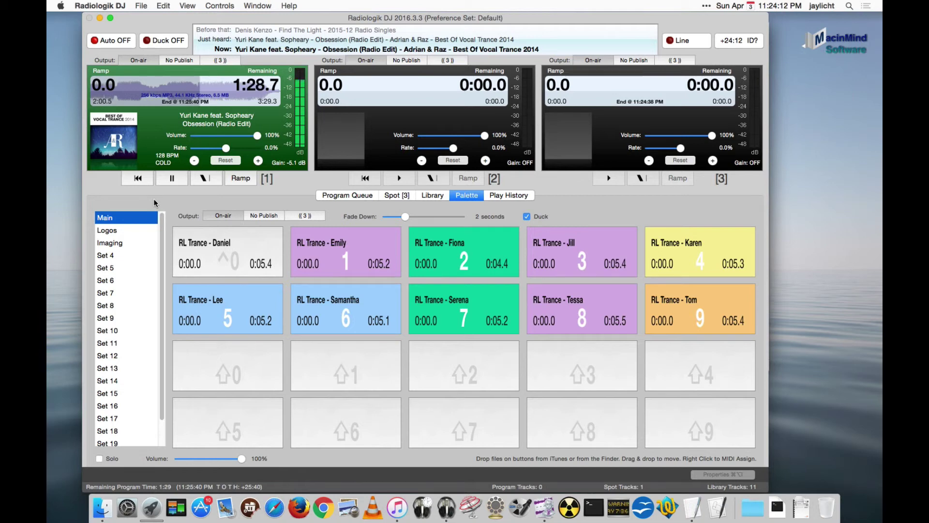
key("super+d")
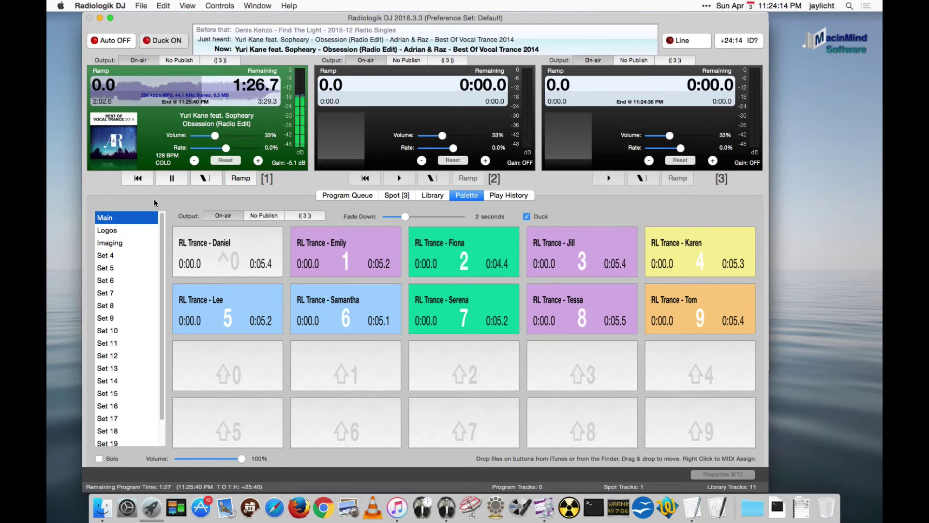